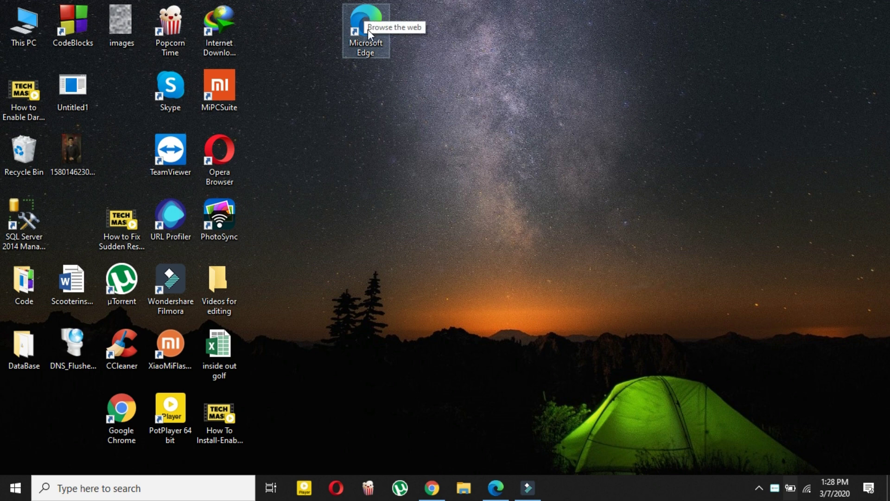
Move the Microsoft Edge desktop shortcut one column to the right
drag(368, 29, 417, 31)
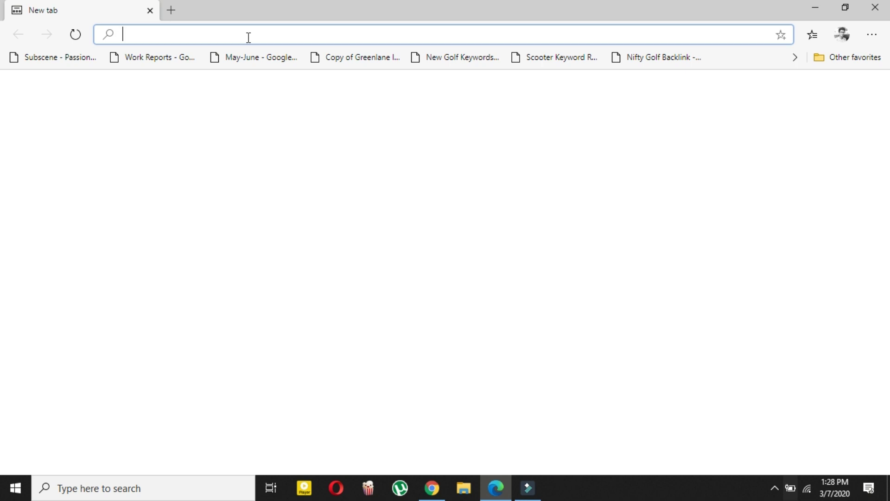
Run an address-bar Bing search for 'fgdgfdfdd' and open Edge's main menu for Settings
text(fgdjkfhd)
key(Up)
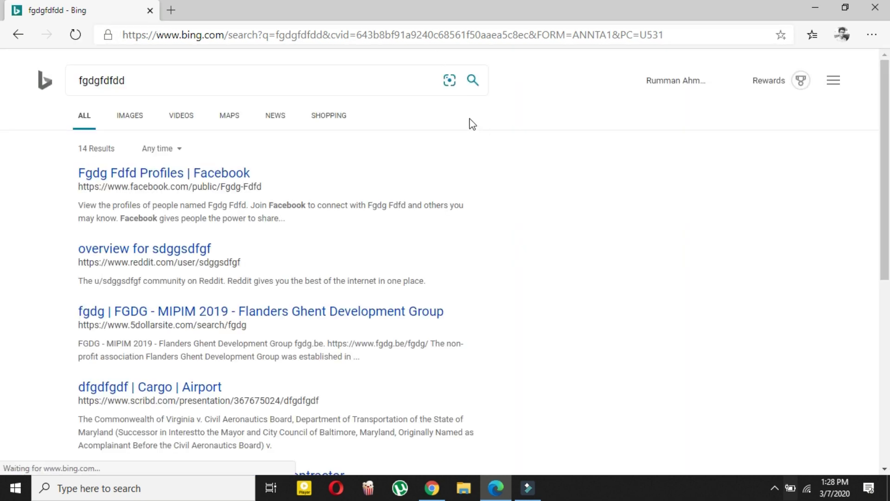
click(874, 41)
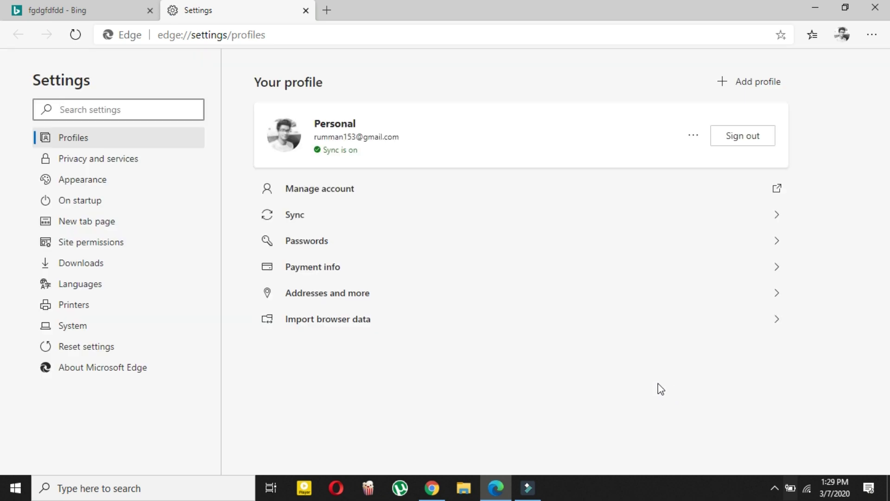
Go to Privacy and services and open its Address bar search settings
click(93, 160)
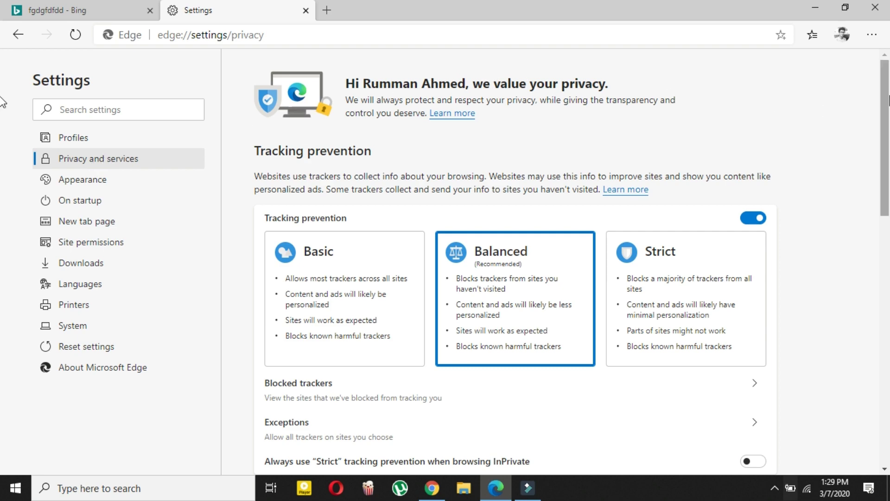
drag(886, 105, 885, 377)
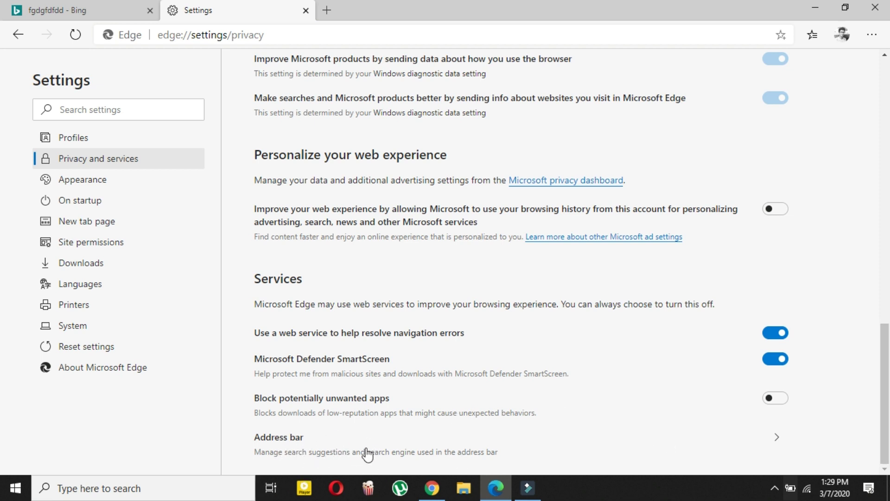
click(458, 454)
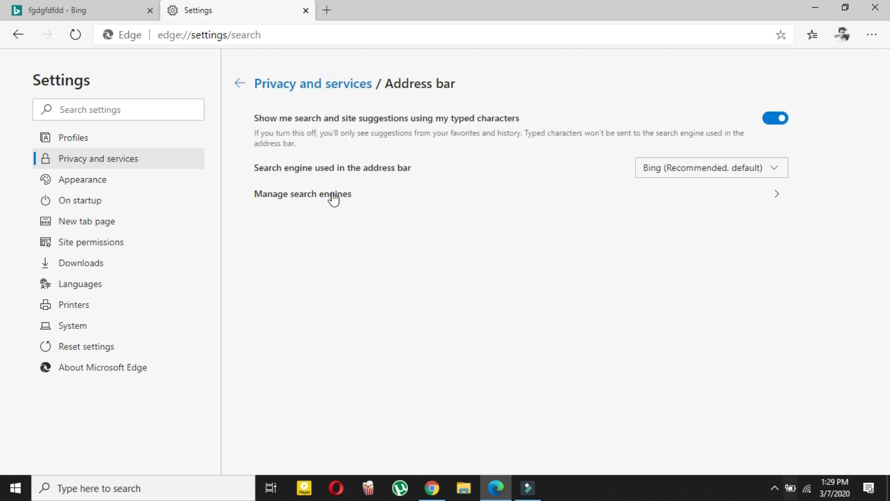
Review the address-bar search engine choices, leaving Bing as the default
click(743, 173)
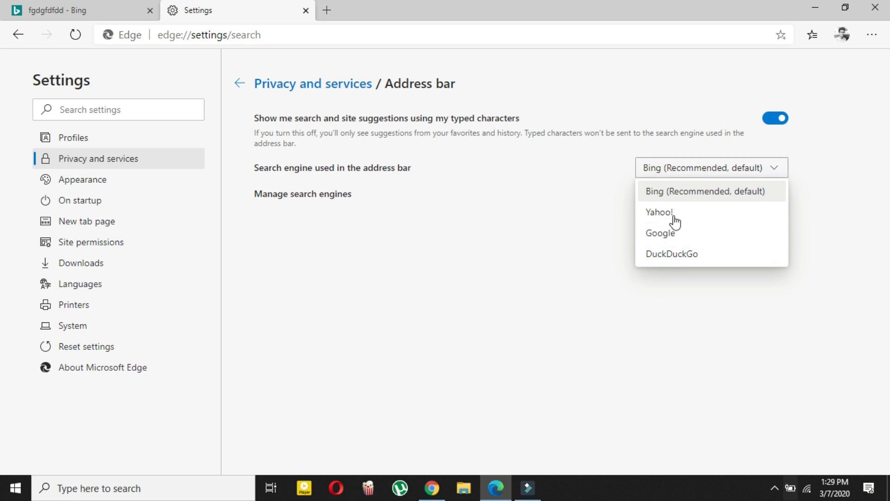
click(555, 248)
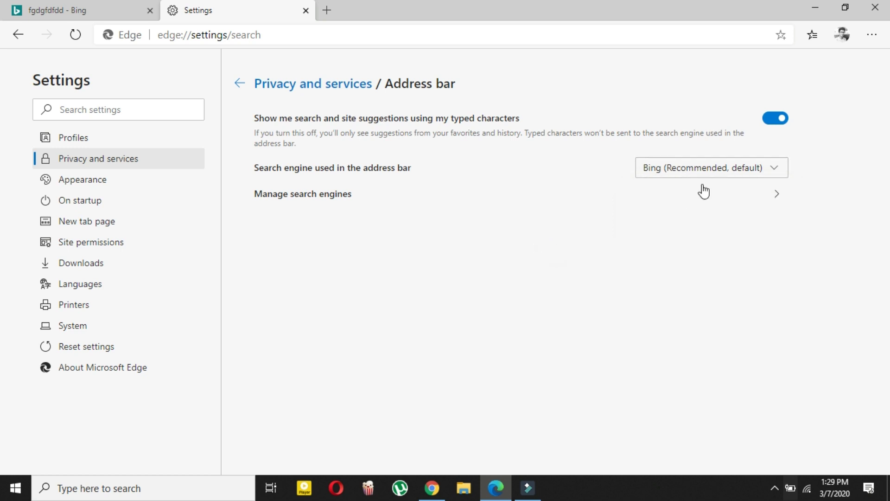
click(690, 171)
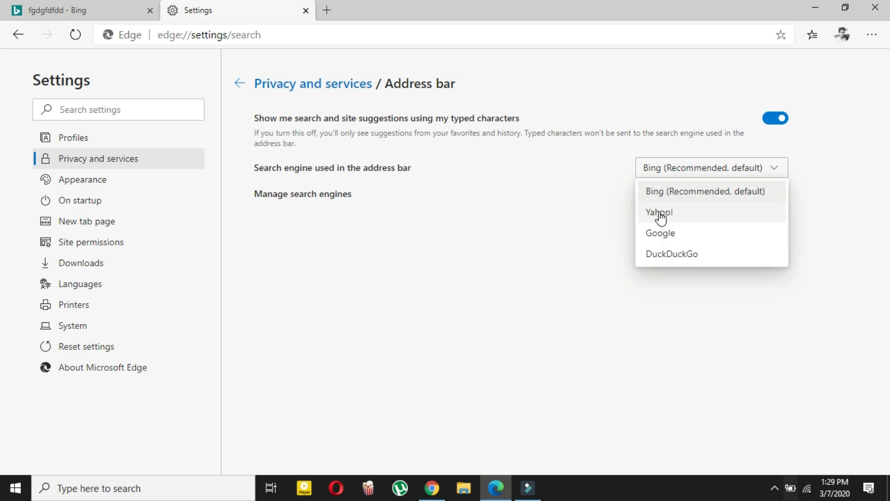
click(583, 239)
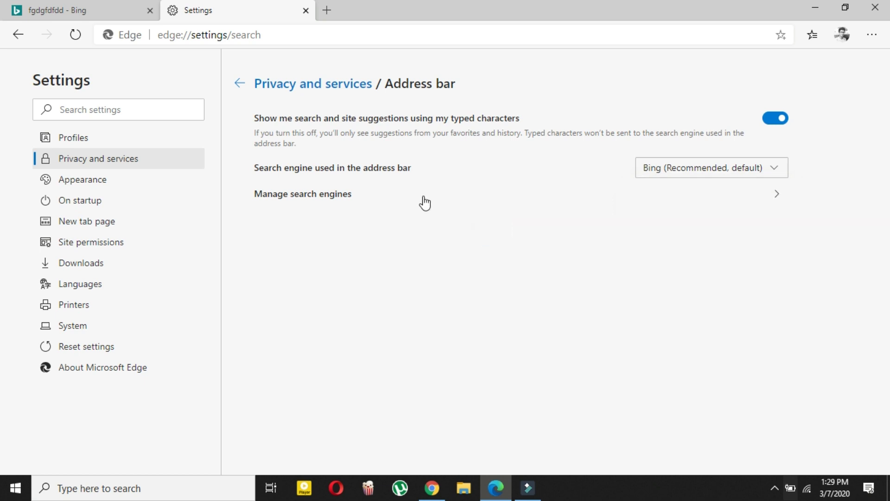
In Manage search engines, cancel an unused Add form and remove Google from the list
click(288, 202)
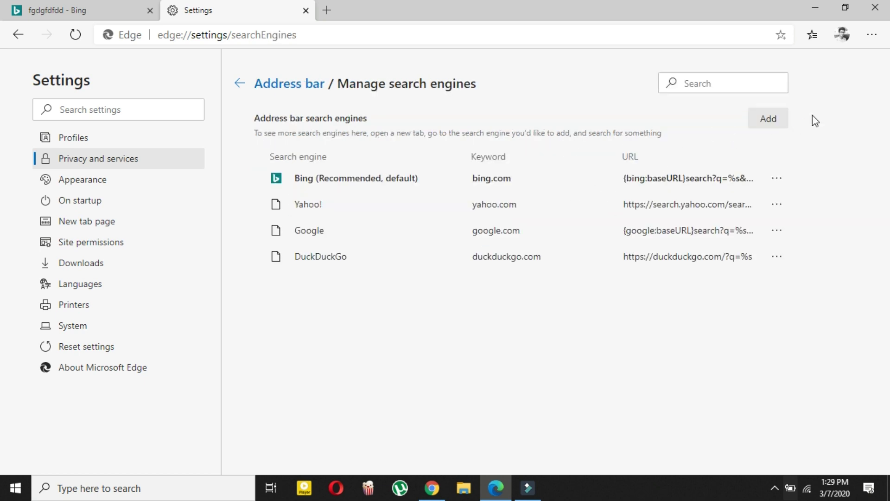
click(768, 119)
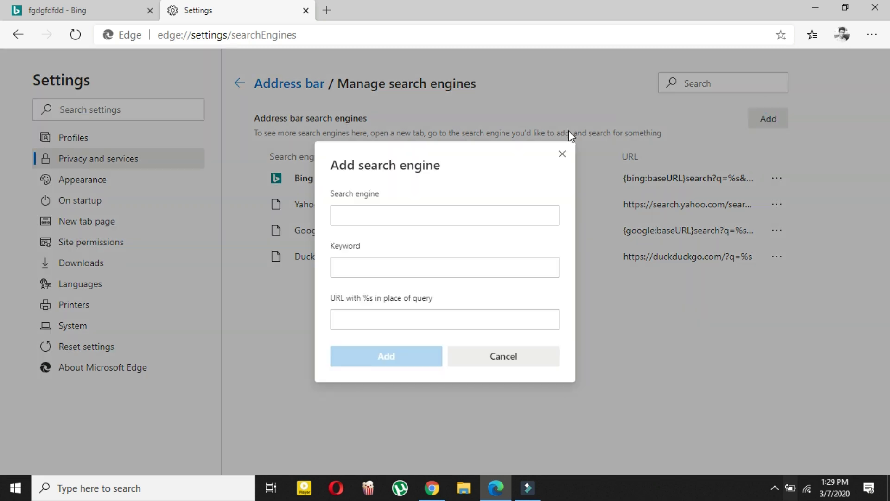
click(559, 160)
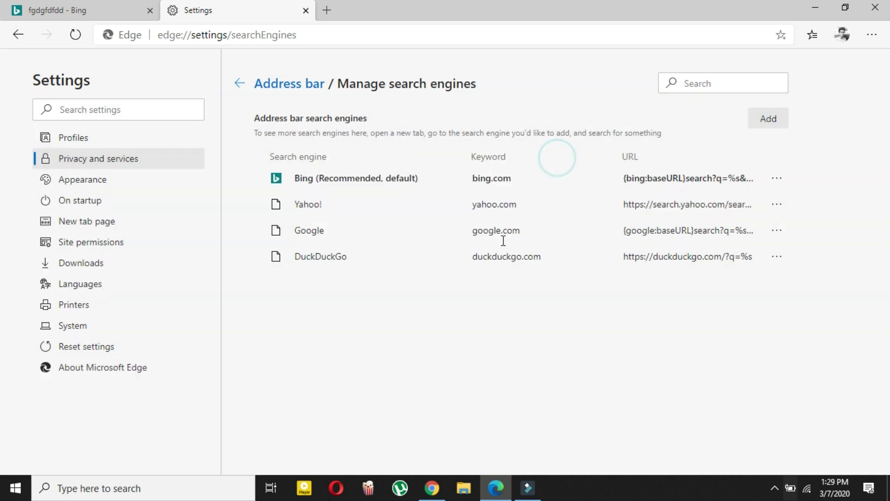
click(773, 230)
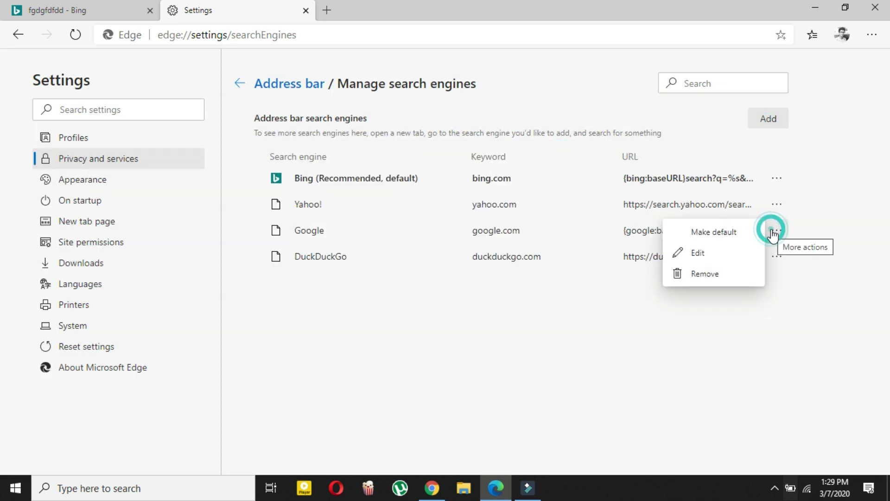
click(689, 273)
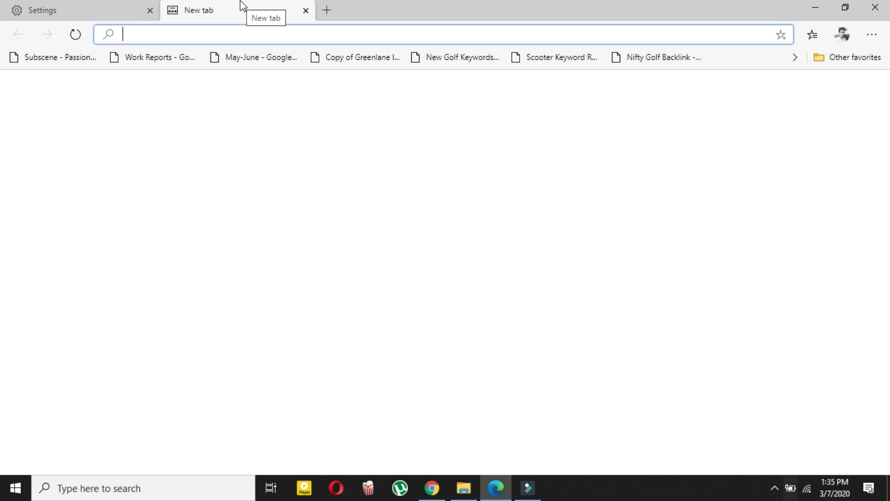
text(google)
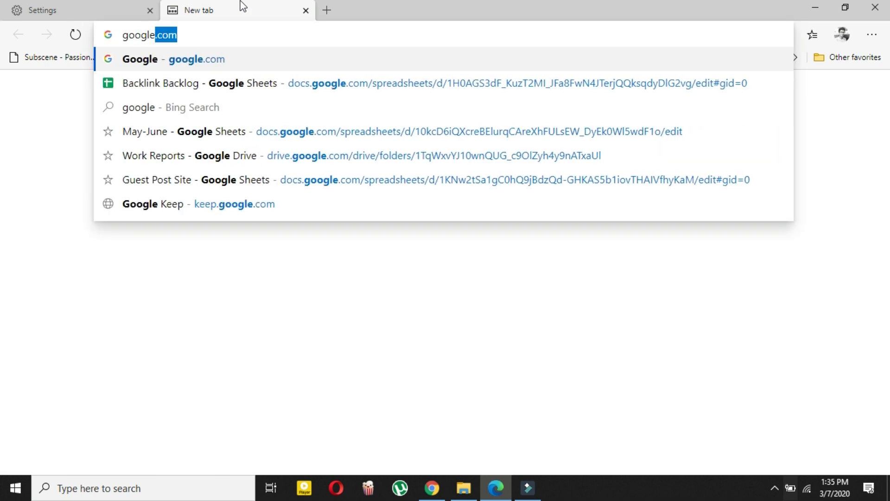
text(.com)
key(Return)
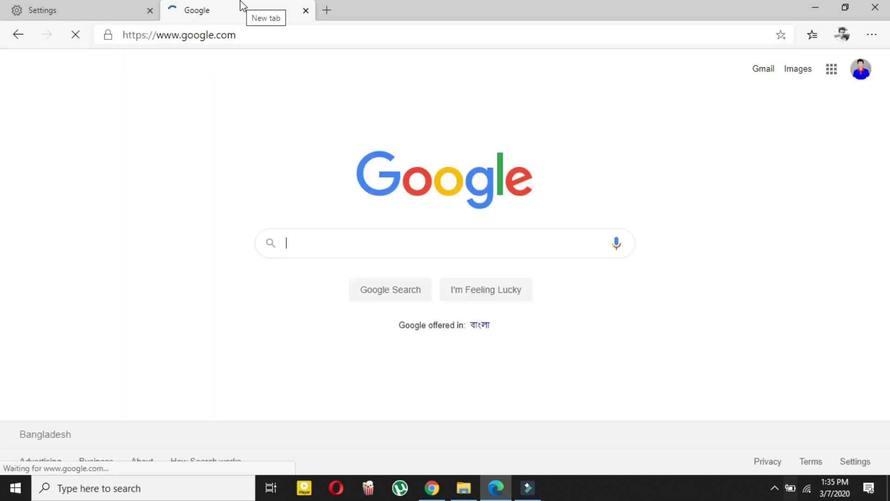
click(328, 244)
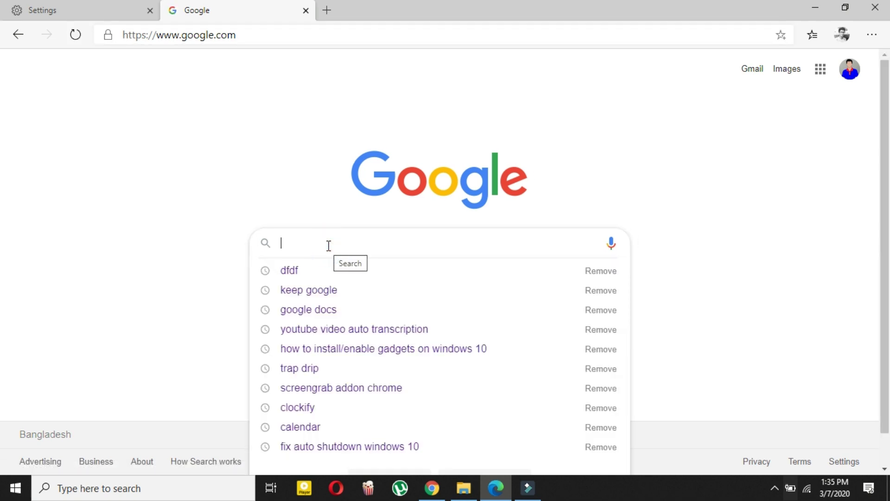
text(sdsds)
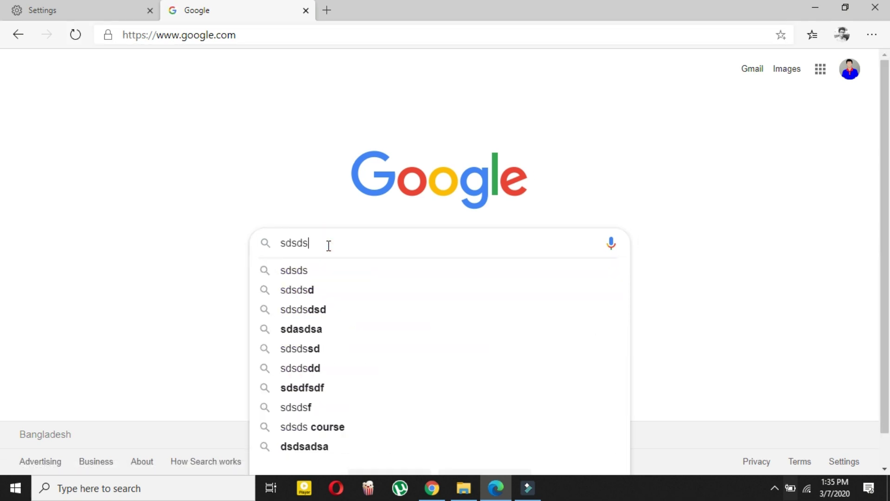
key(Return)
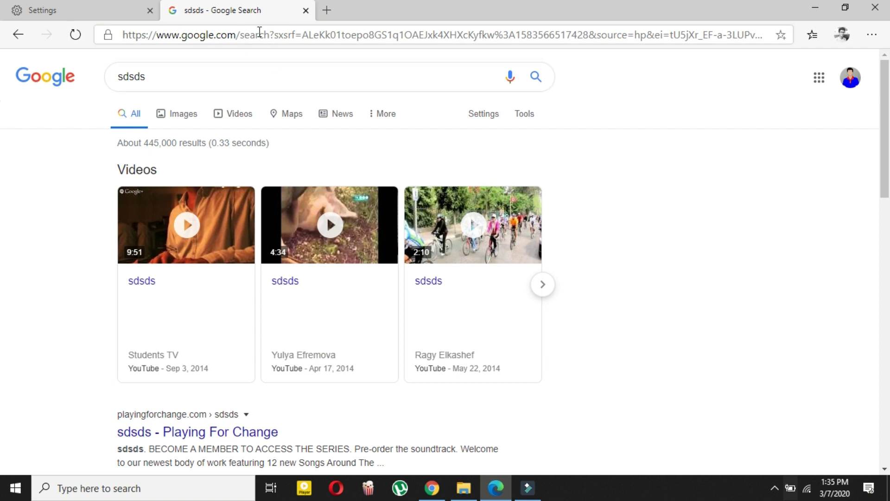
drag(273, 33, 83, 6)
key(ctrl+c)
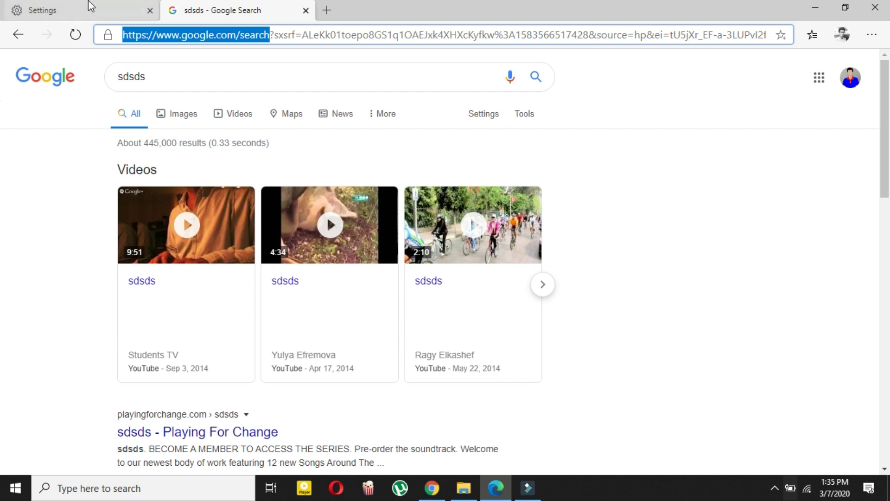
click(60, 6)
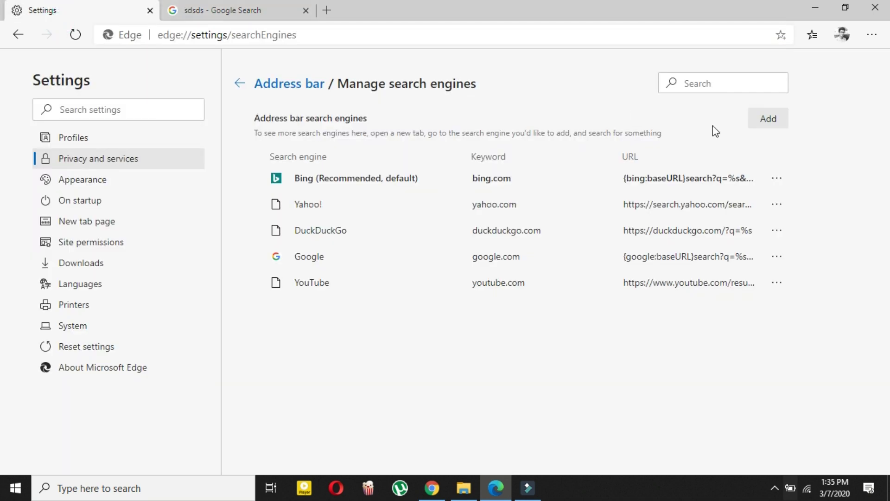
click(768, 117)
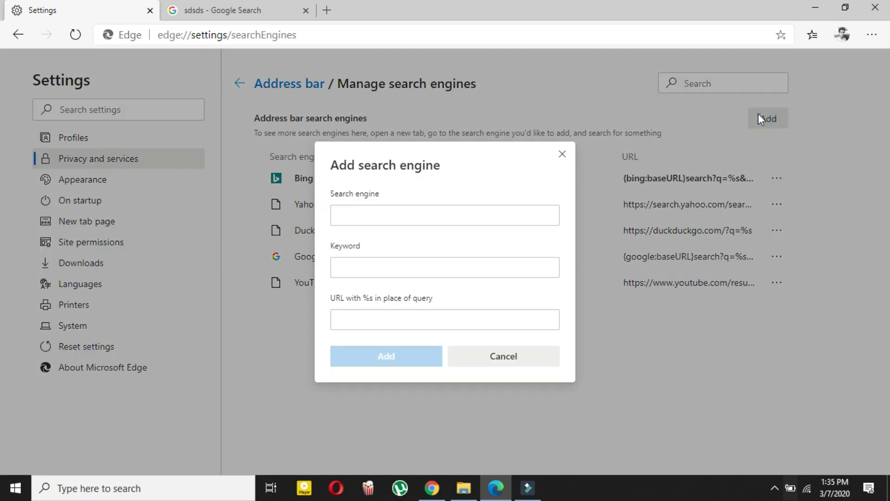
click(447, 318)
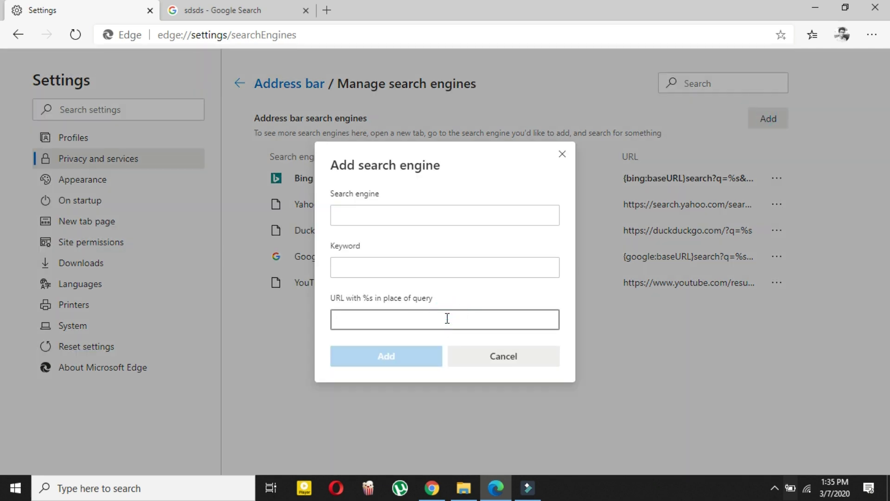
key(ctrl+v)
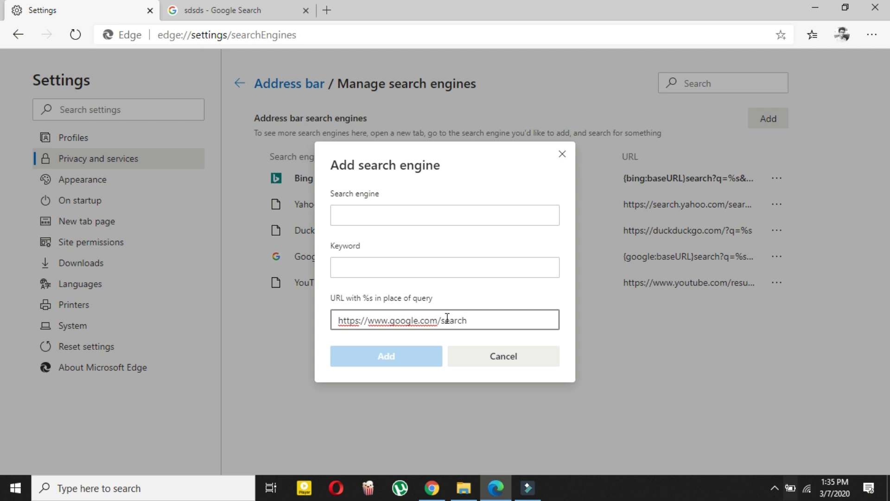
click(370, 210)
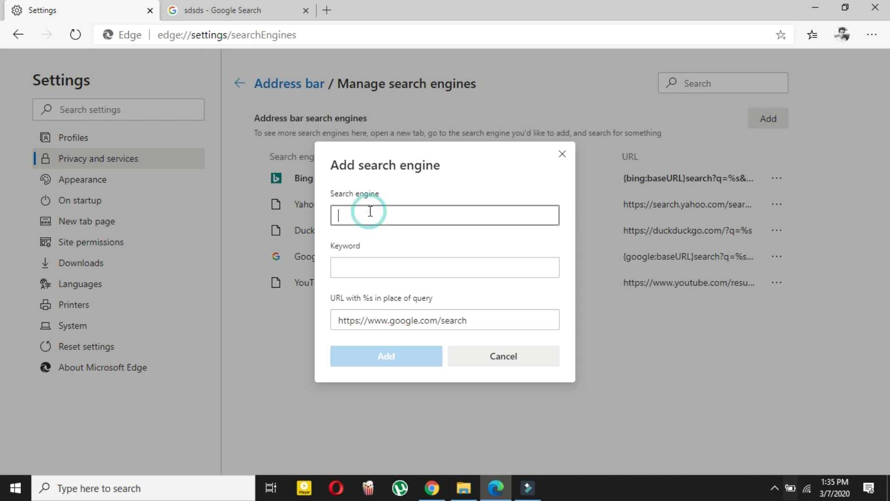
text(E)
key(BackSpace)
text(GOogl)
text(ogl)
key(Tab)
text(Go)
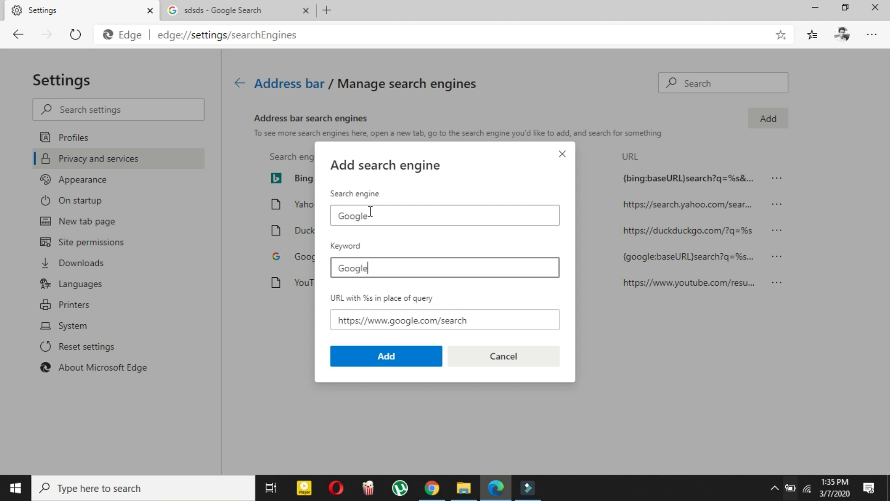
click(364, 364)
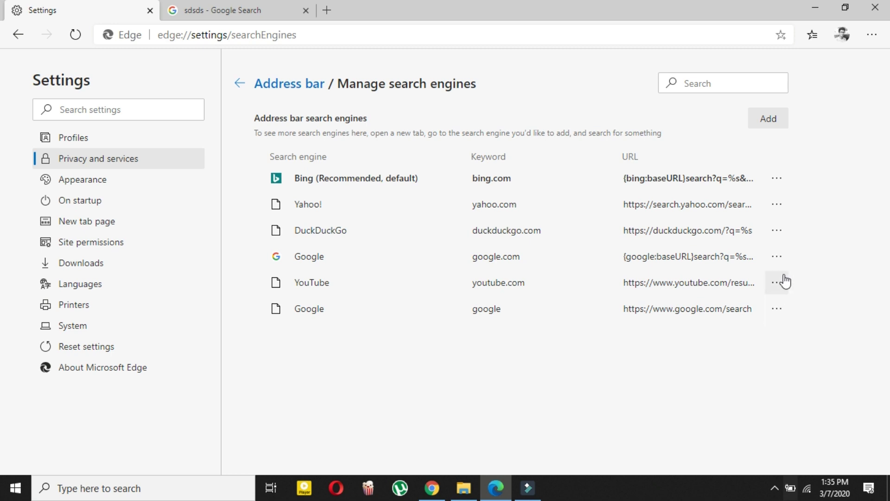
Make google.com the default engine and test it with an address-bar search for 'sdsdsds'
click(777, 256)
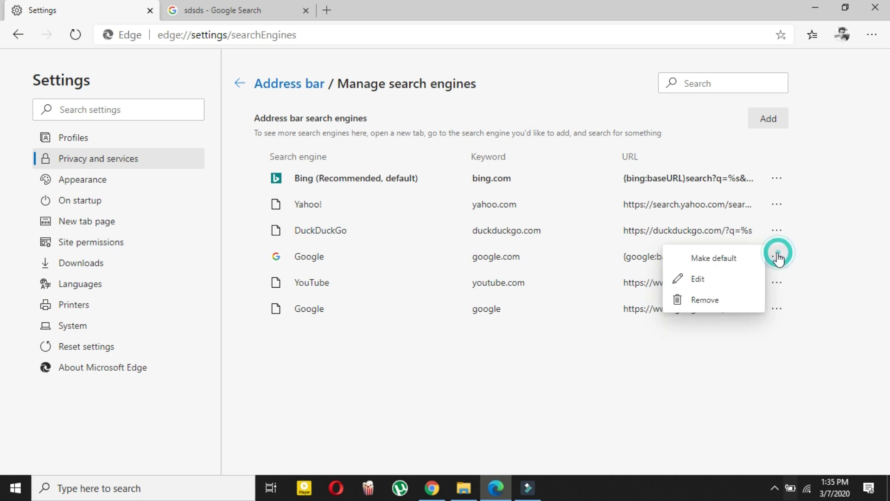
click(697, 261)
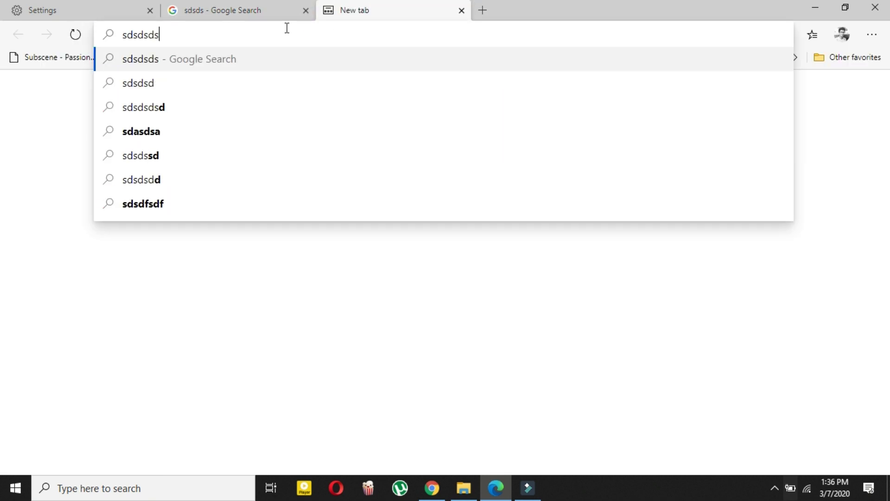
key(Return)
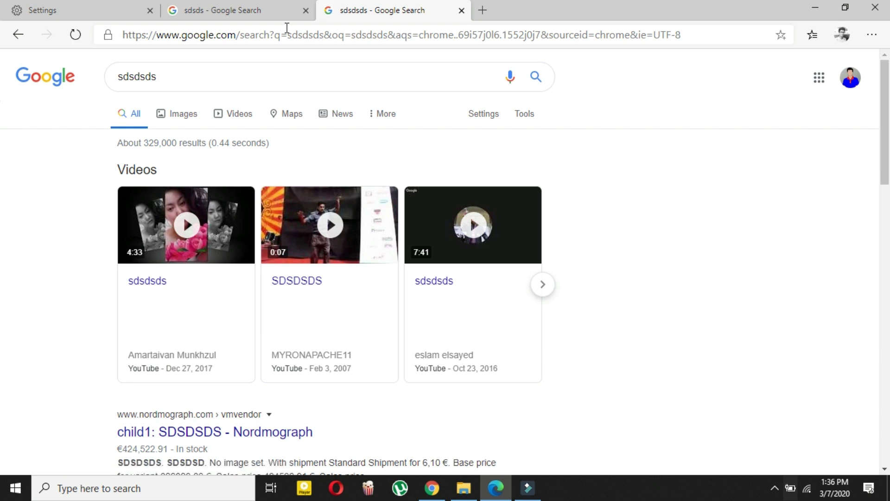
Close the old sdsds results tab and remove Bing, leaving only Google (Default)
click(305, 10)
click(111, 9)
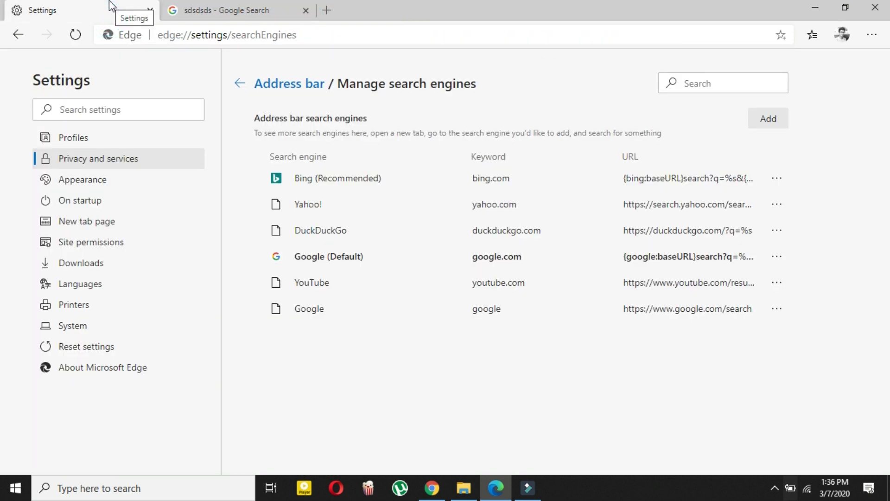
click(785, 186)
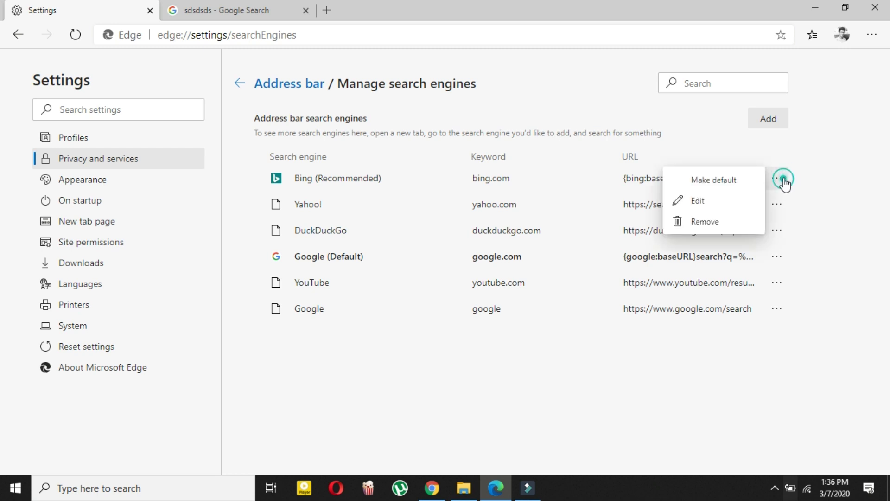
click(714, 222)
click(278, 11)
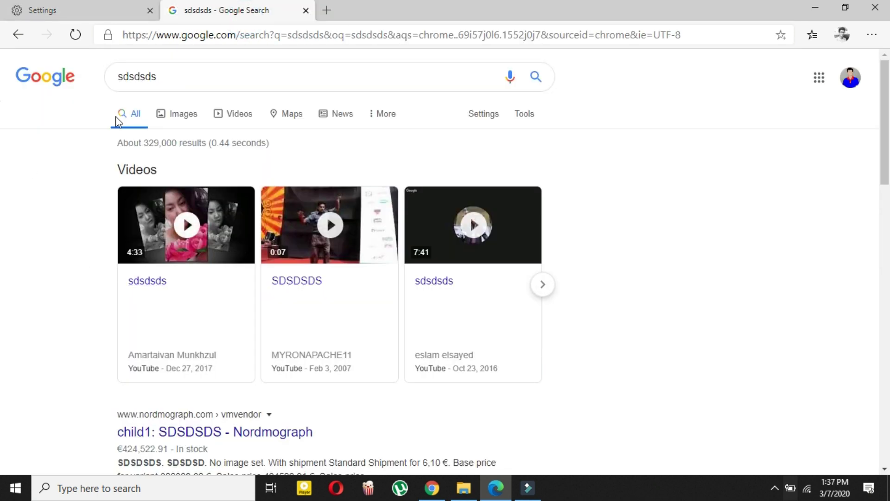
scroll(3, 234, down, 8)
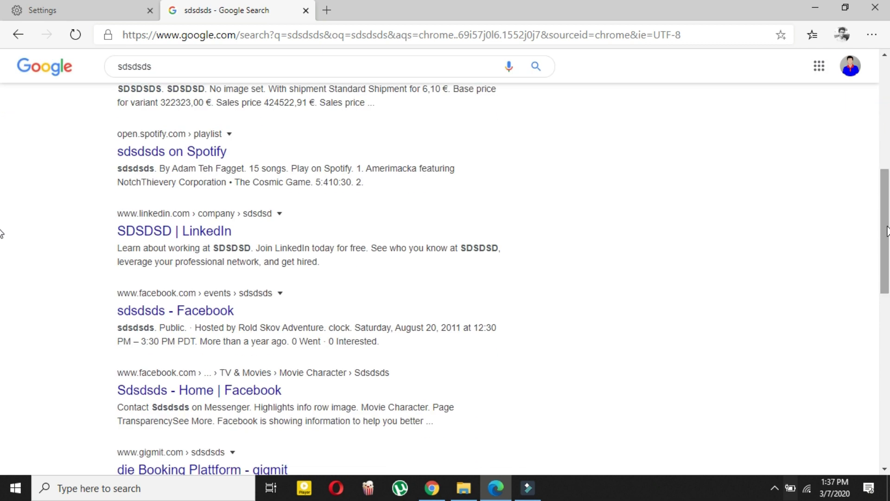
click(113, 10)
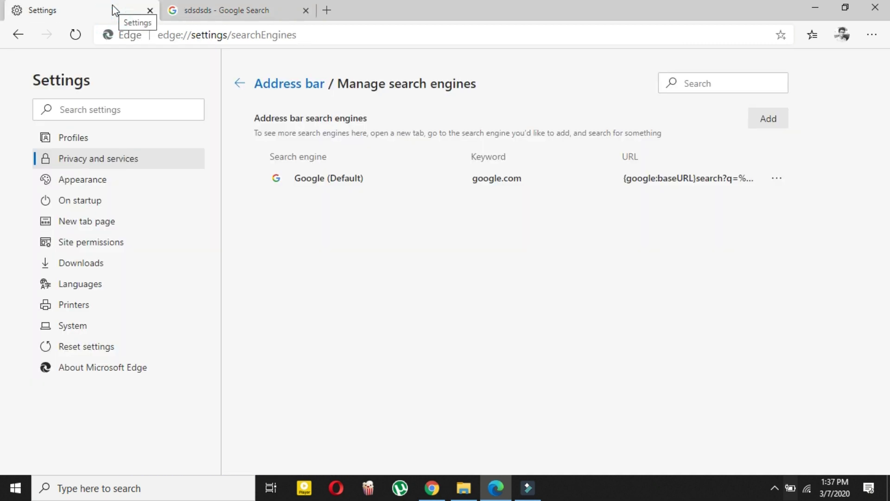